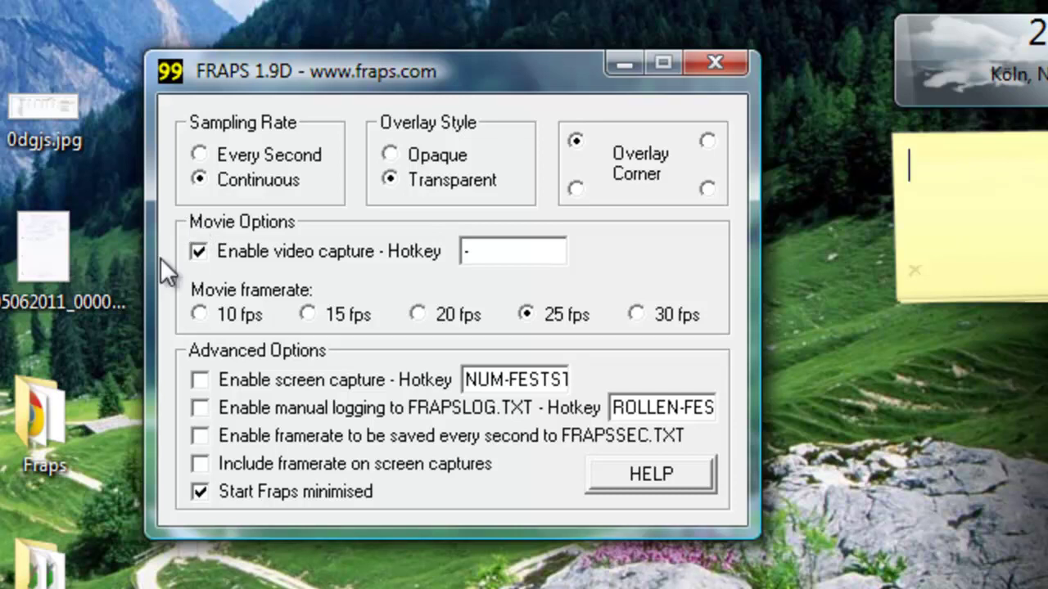
# Enable video capture in FRAPS with "-" as the hotkey and set the overlay to the upper-left corner.
pyautogui.click(199, 252)
pyautogui.click(198, 252)
pyautogui.press('0')
pyautogui.press('-')
pyautogui.click(710, 141)
pyautogui.click(576, 141)
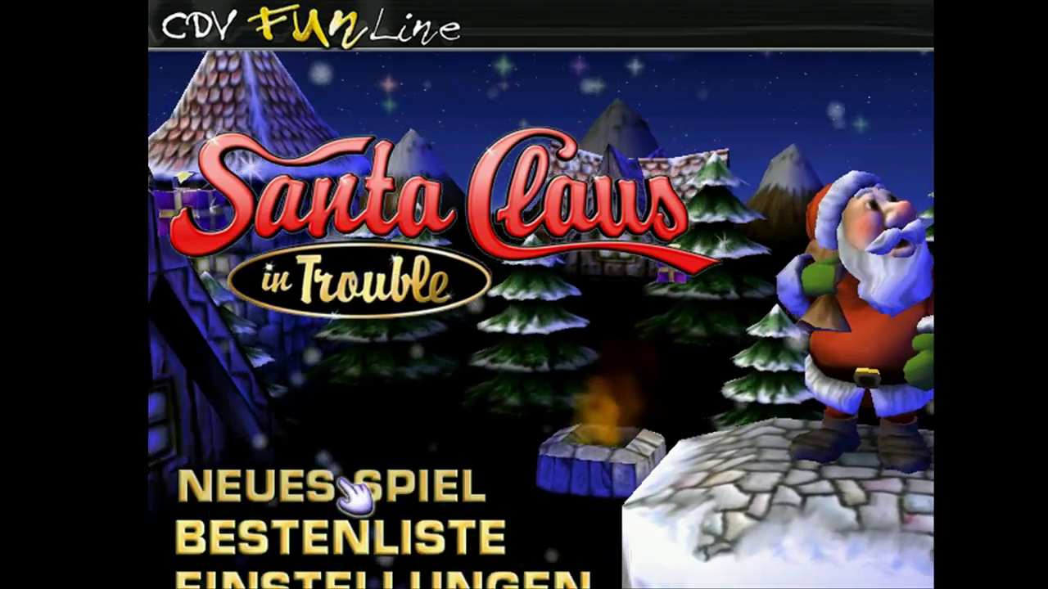
# Start a new game (Neues Spiel) in Santa Claus in Trouble.
pyautogui.click(358, 491)
pyautogui.press('Up')
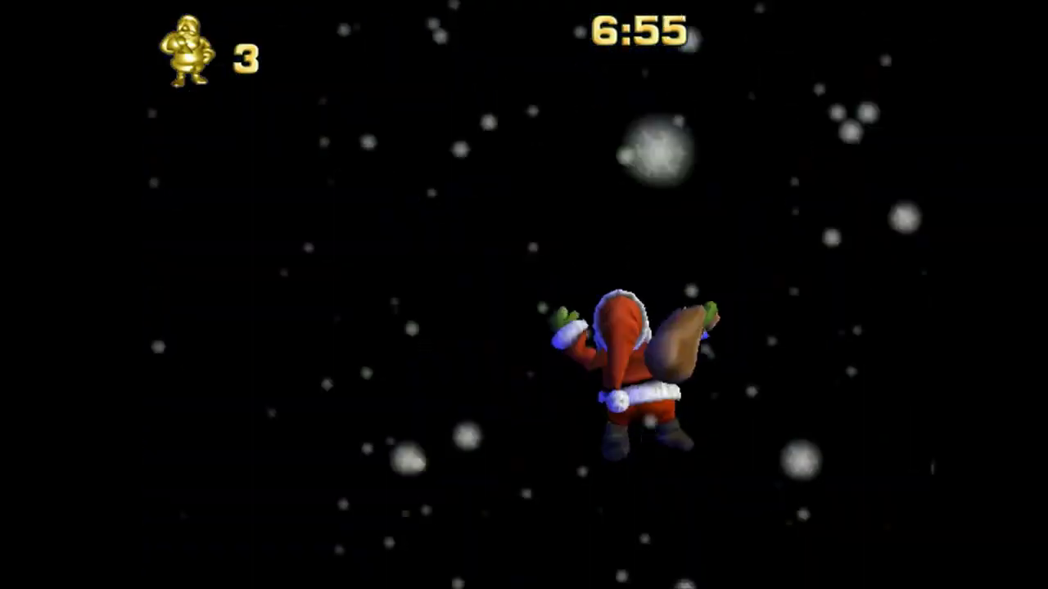
pyautogui.press('Up')
pyautogui.press('space')
pyautogui.press('Right')
pyautogui.press('Up')
pyautogui.press('space')
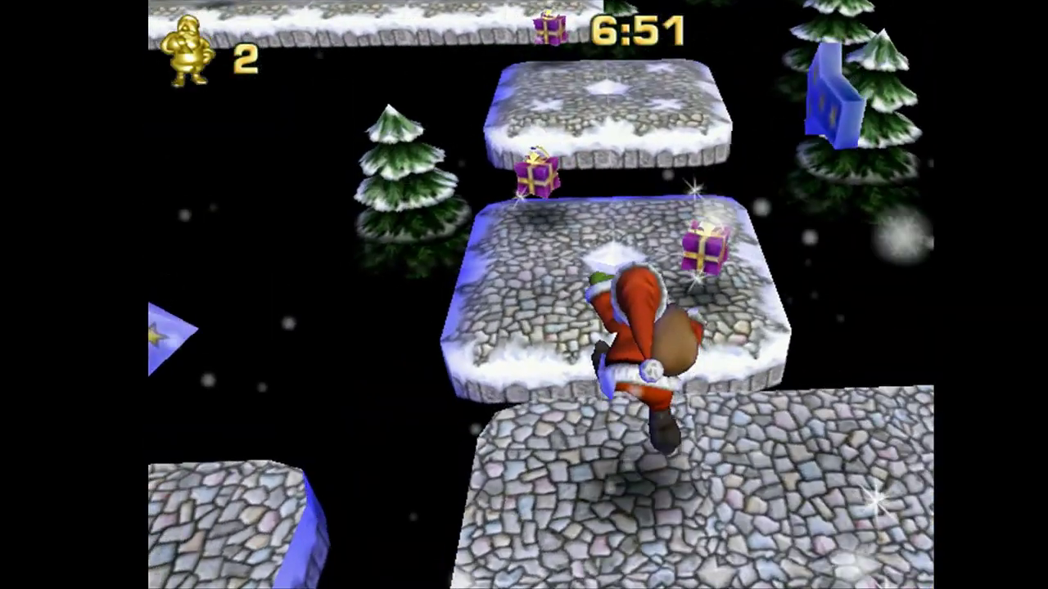
pyautogui.press('Right')
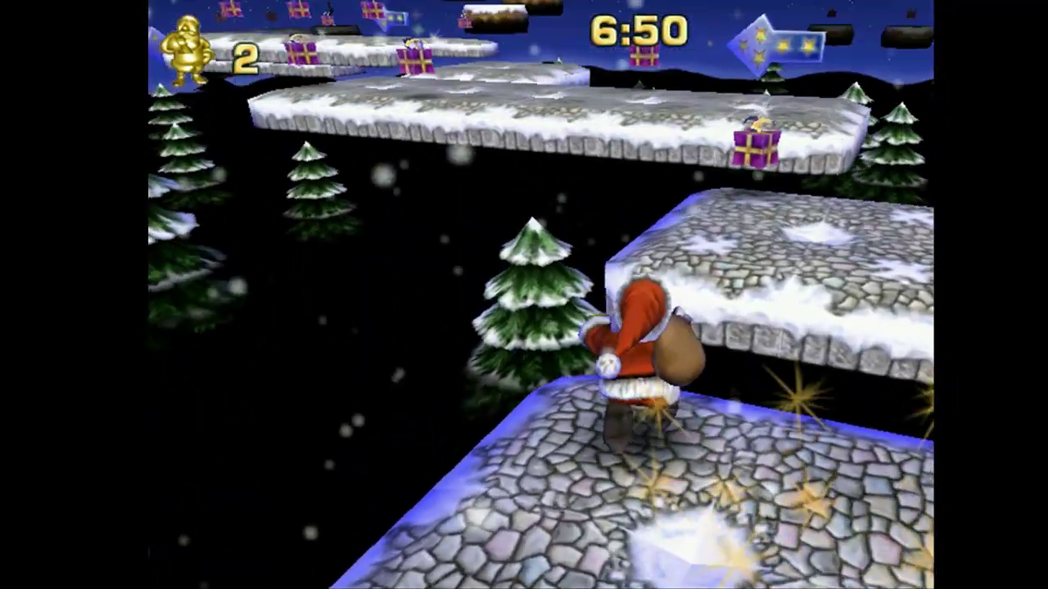
pyautogui.press('space')
pyautogui.press('Up')
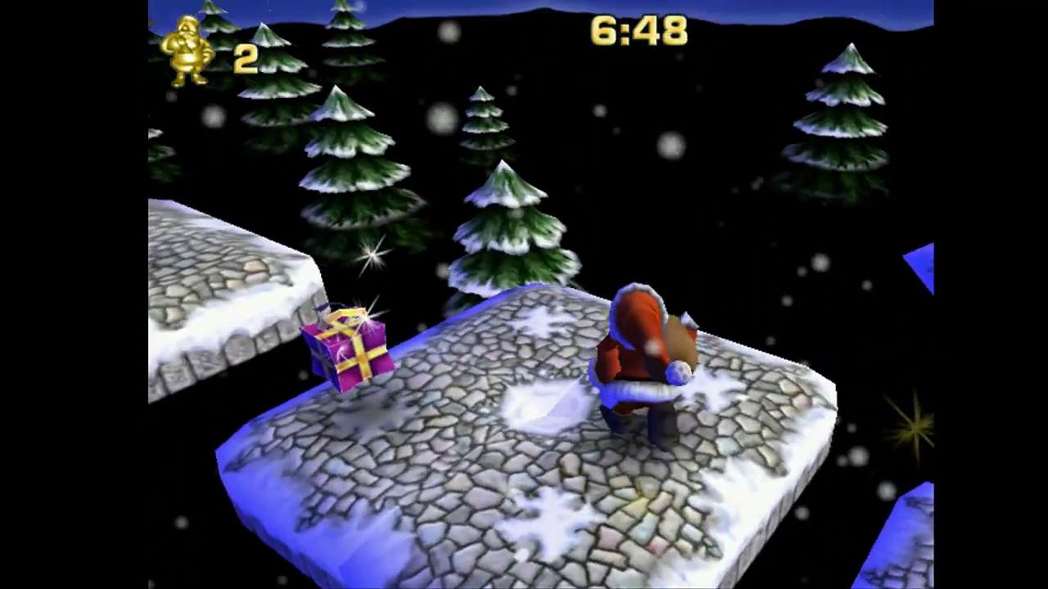
pyautogui.press('space')
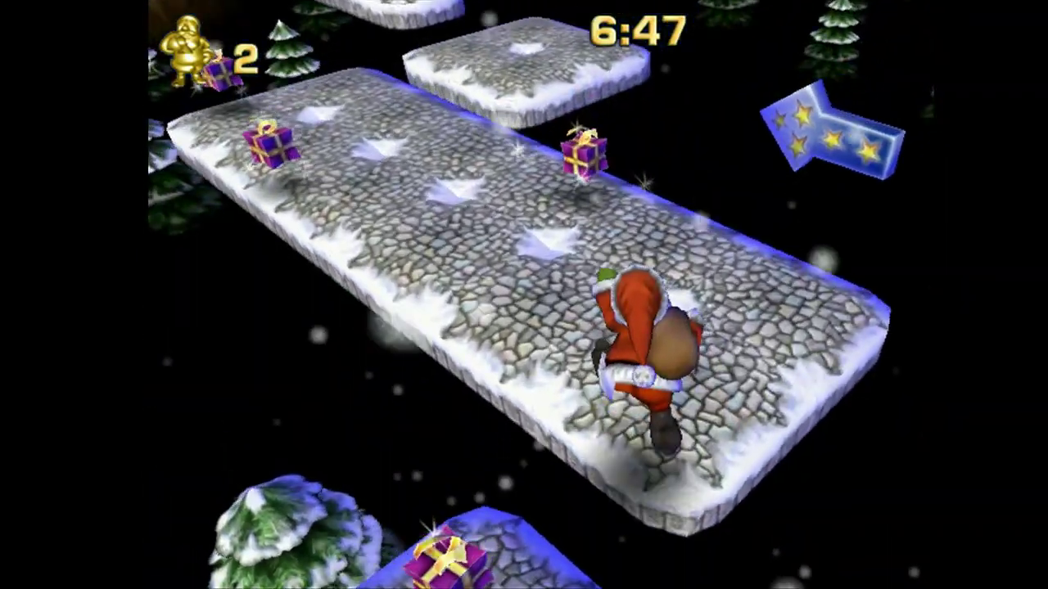
pyautogui.press('Right')
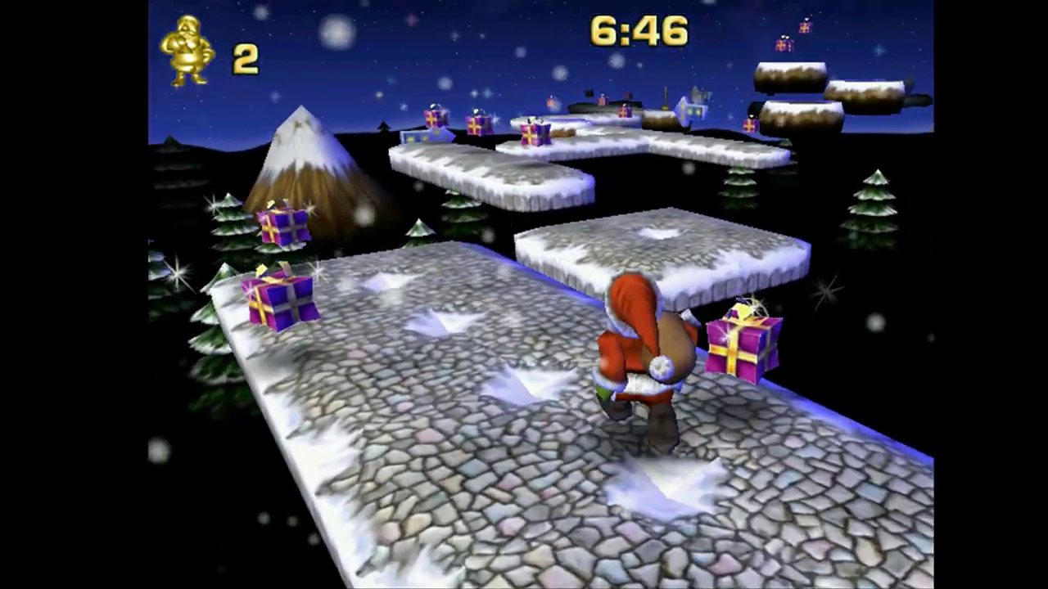
pyautogui.press('space')
pyautogui.press('Up')
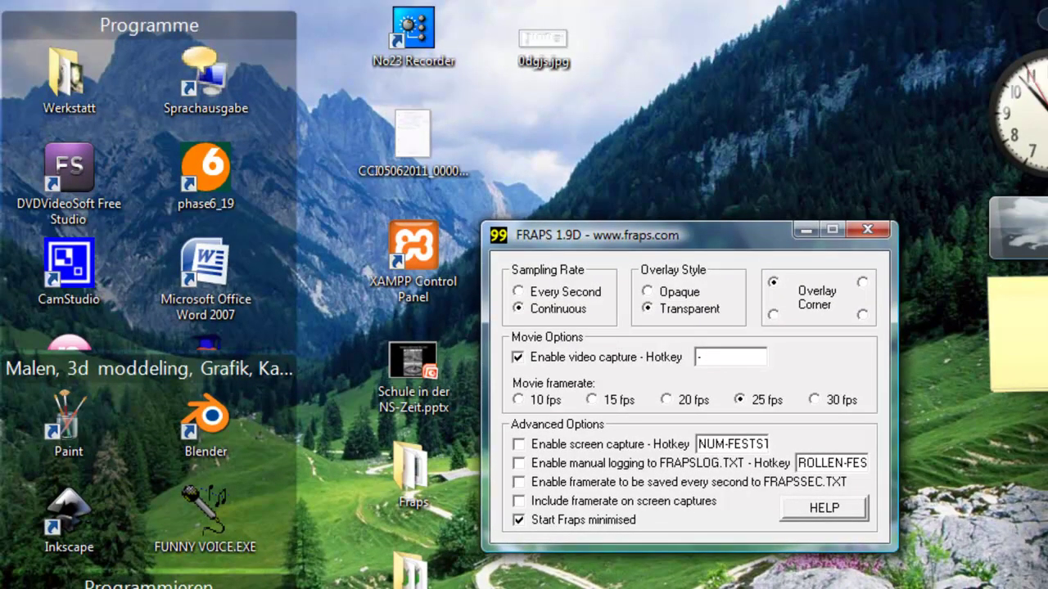
# Launch No23 Recorder from the desktop and open the Windows recording devices (Aufnahmegeräte) settings.
pyautogui.click(429, 33)
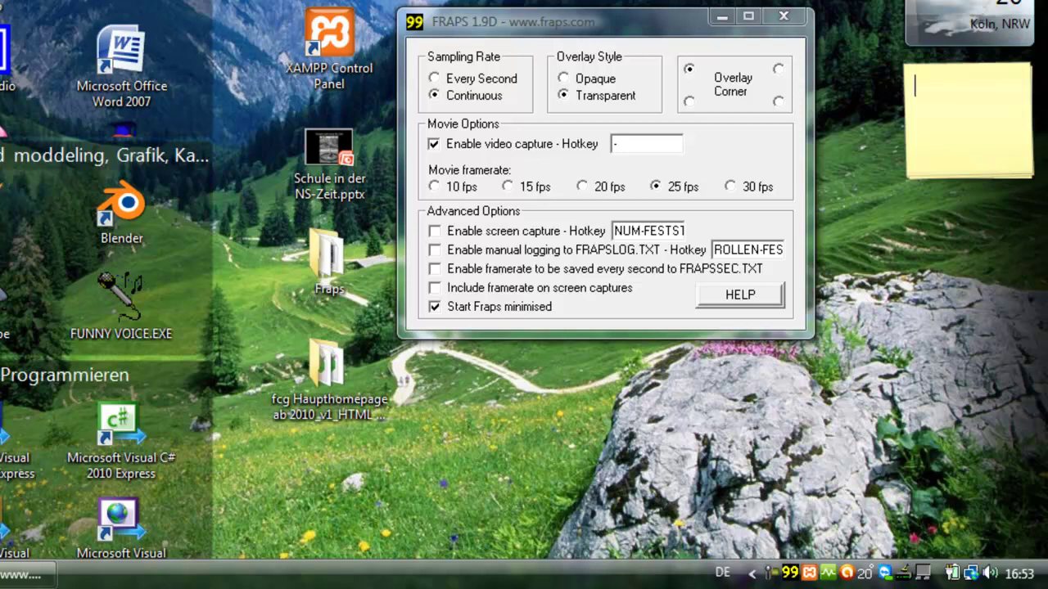
pyautogui.rightClick(988, 573)
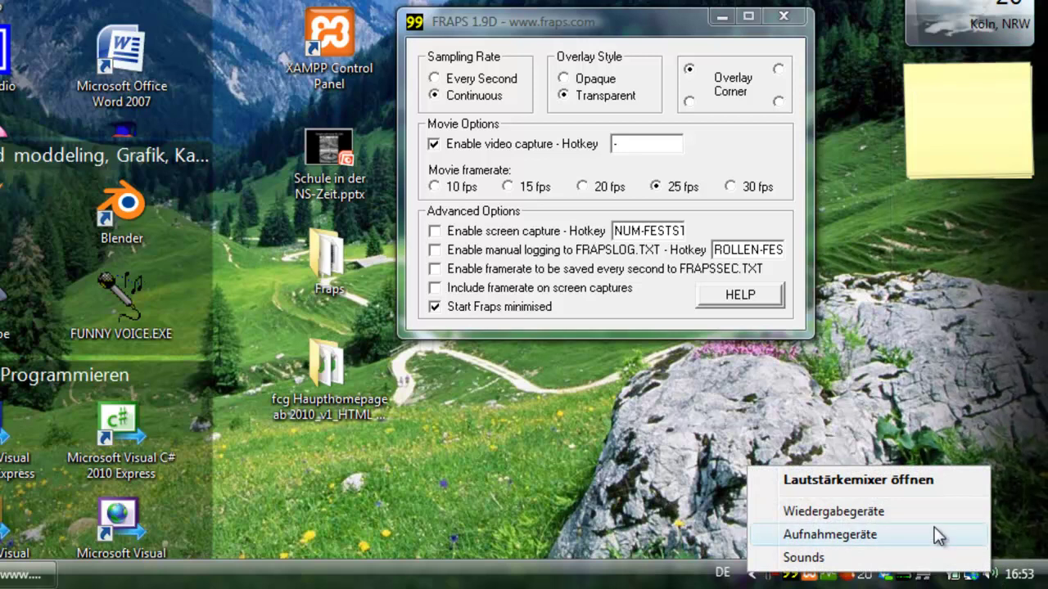
pyautogui.click(936, 534)
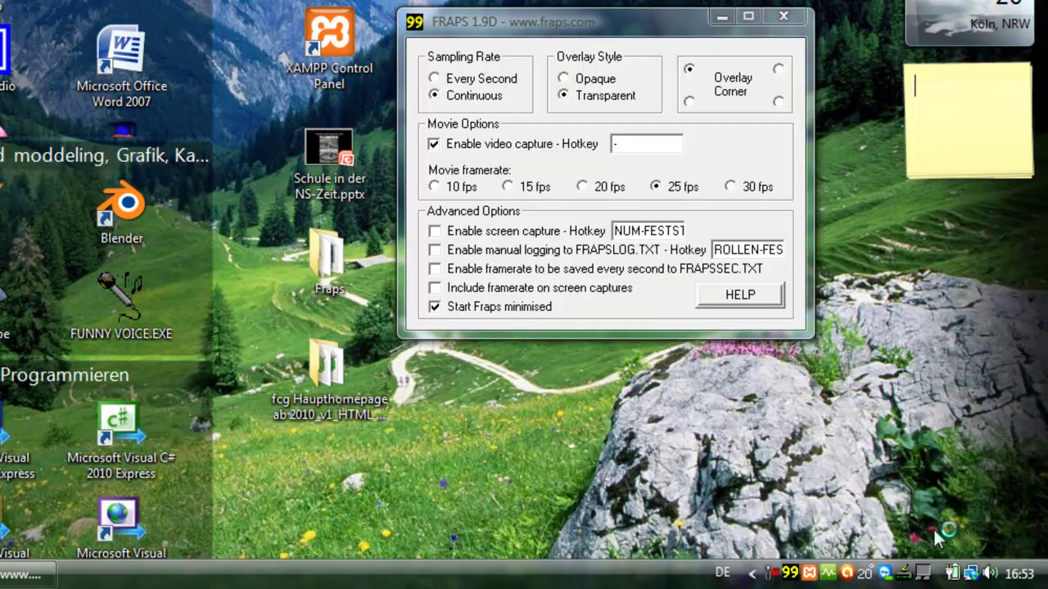
pyautogui.rightClick(995, 570)
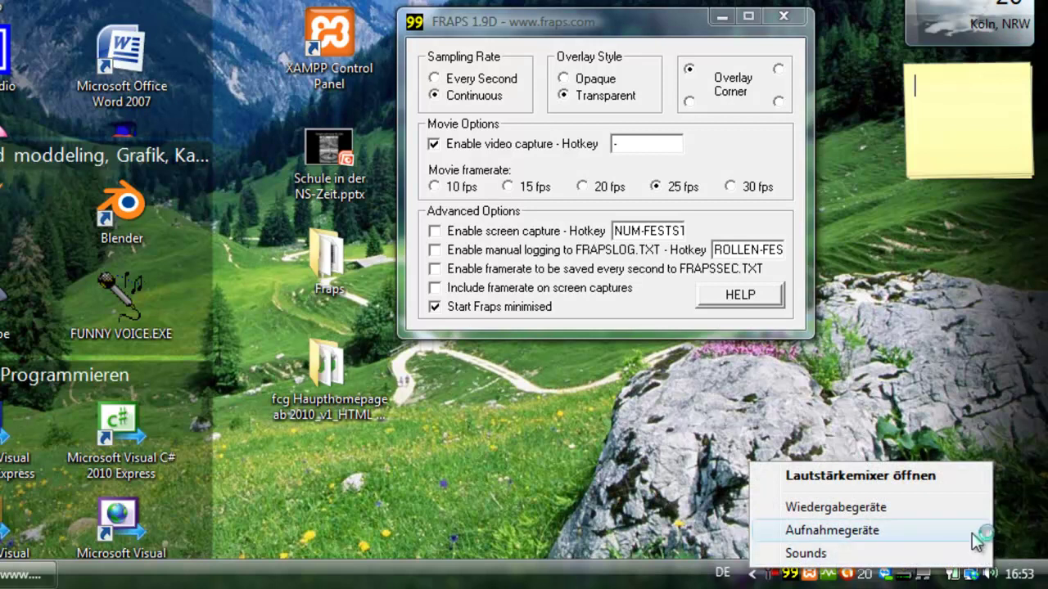
pyautogui.click(610, 468)
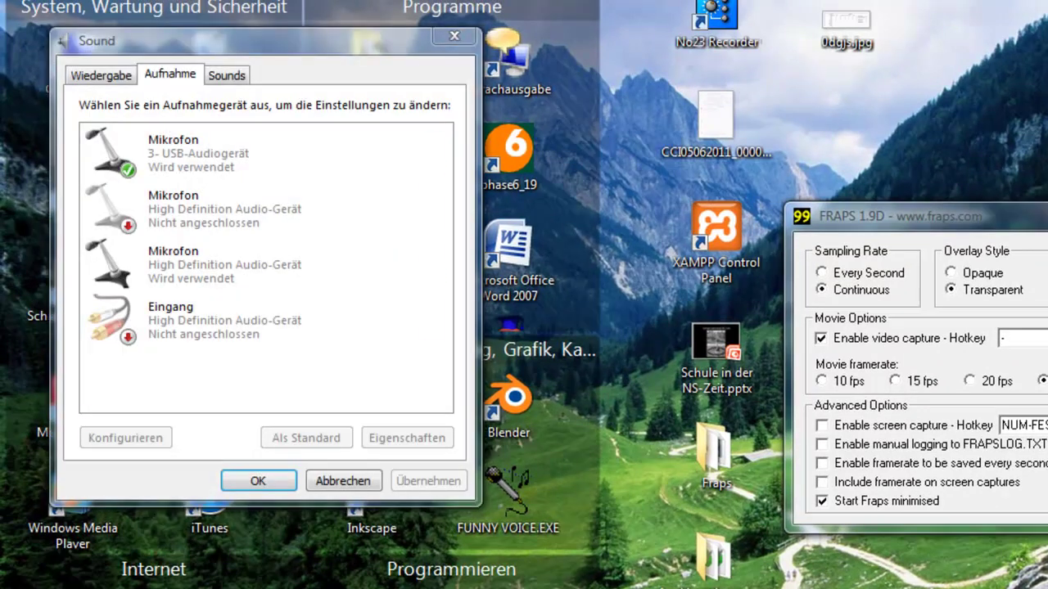
# Check the recording device list's display options for deactivated and disconnected devices.
pyautogui.rightClick(284, 374)
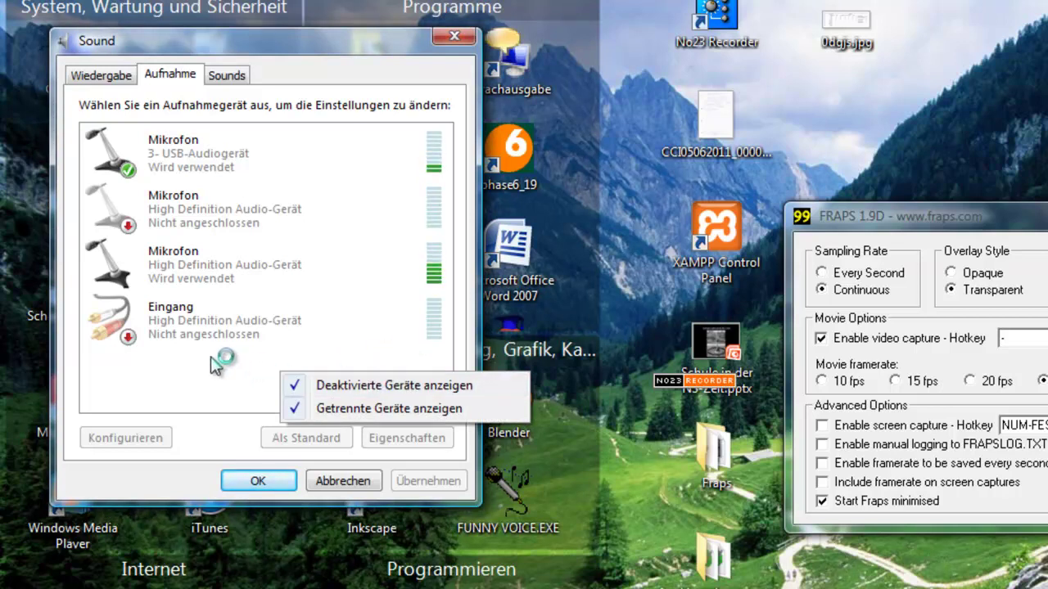
pyautogui.click(224, 380)
pyautogui.rightClick(310, 386)
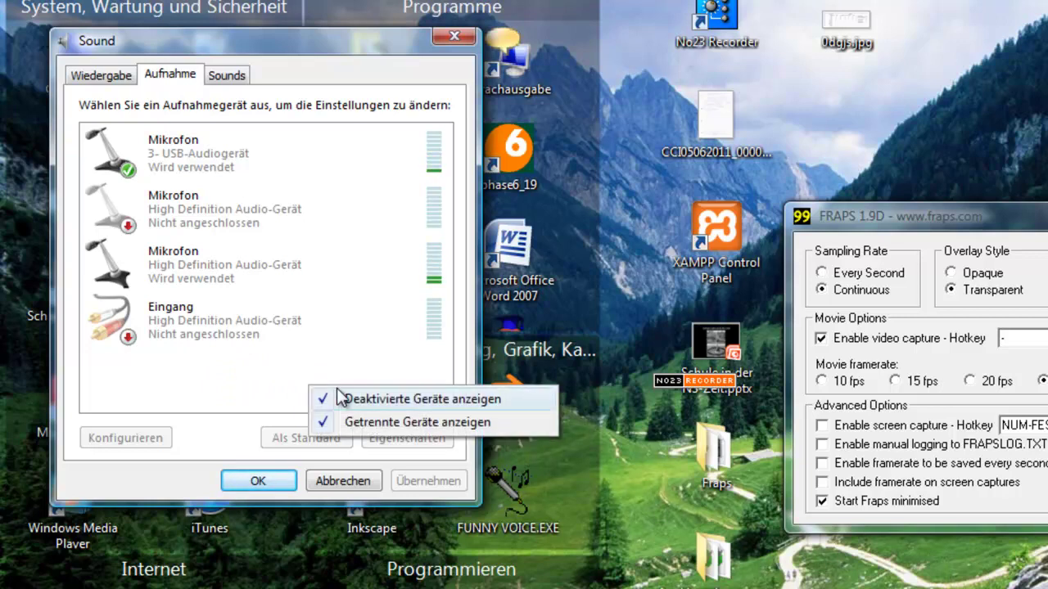
pyautogui.click(230, 368)
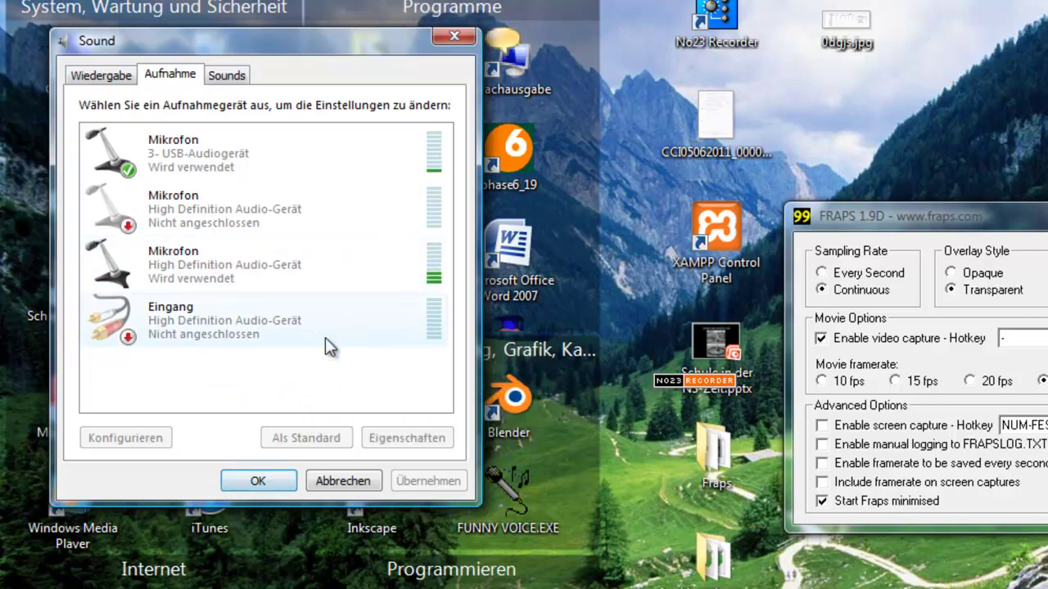
pyautogui.rightClick(191, 397)
pyautogui.click(148, 397)
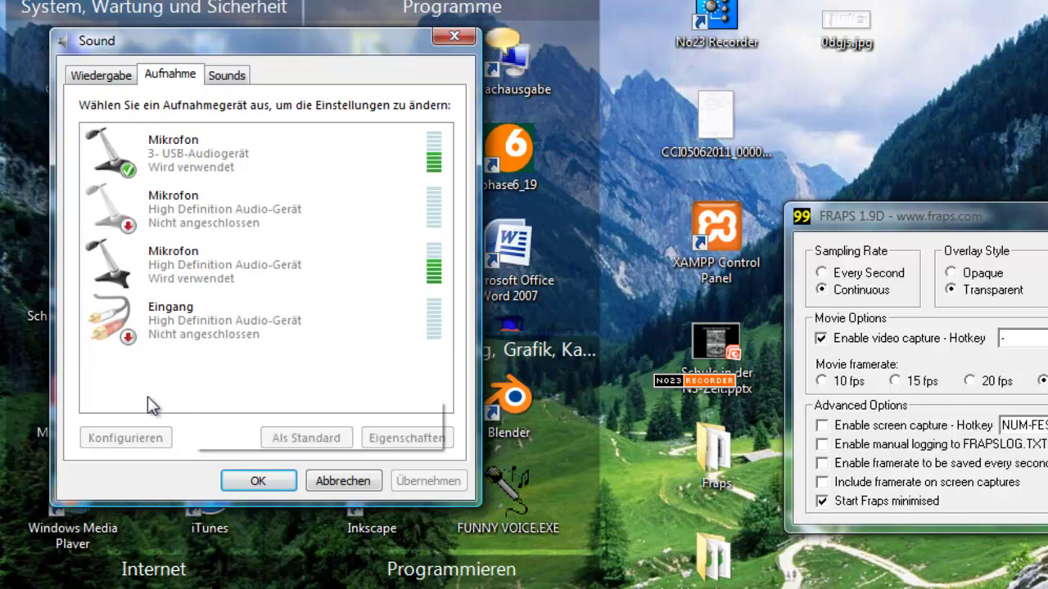
# Examine the activation and default-device options of the Eingang recording device.
pyautogui.rightClick(154, 325)
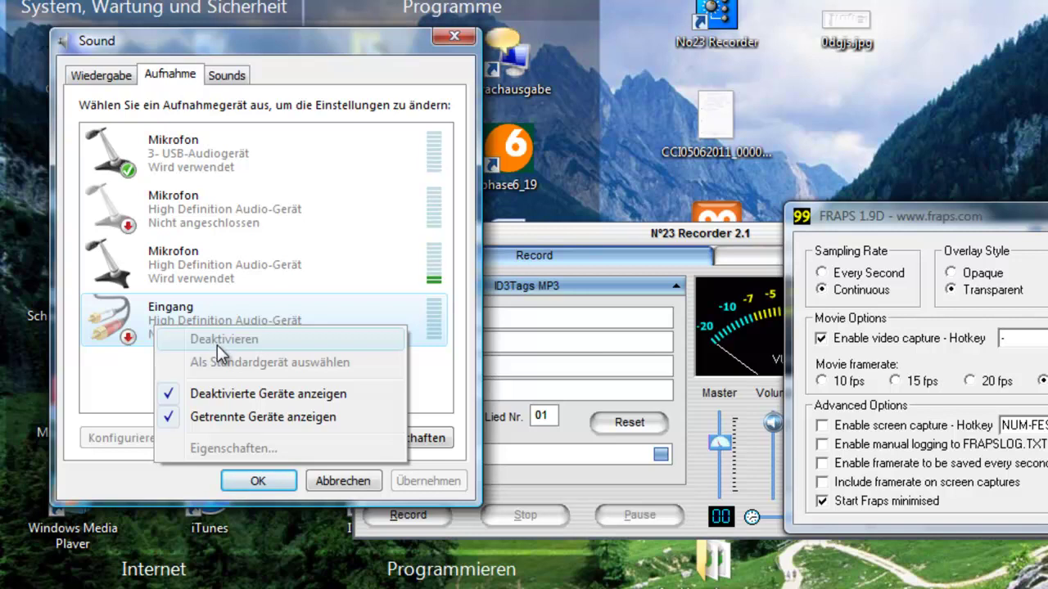
pyautogui.click(96, 373)
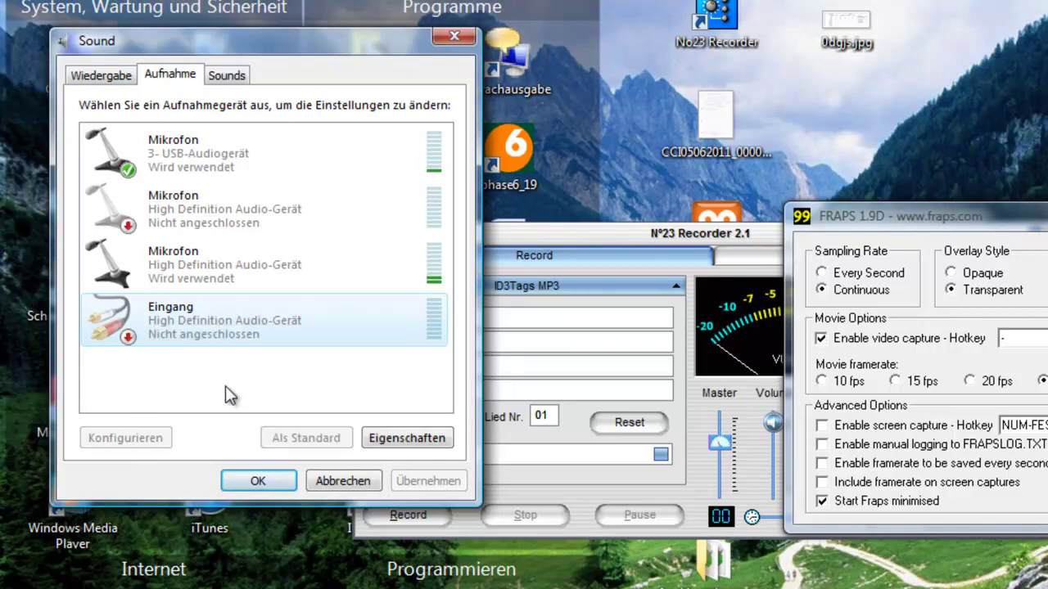
pyautogui.rightClick(261, 338)
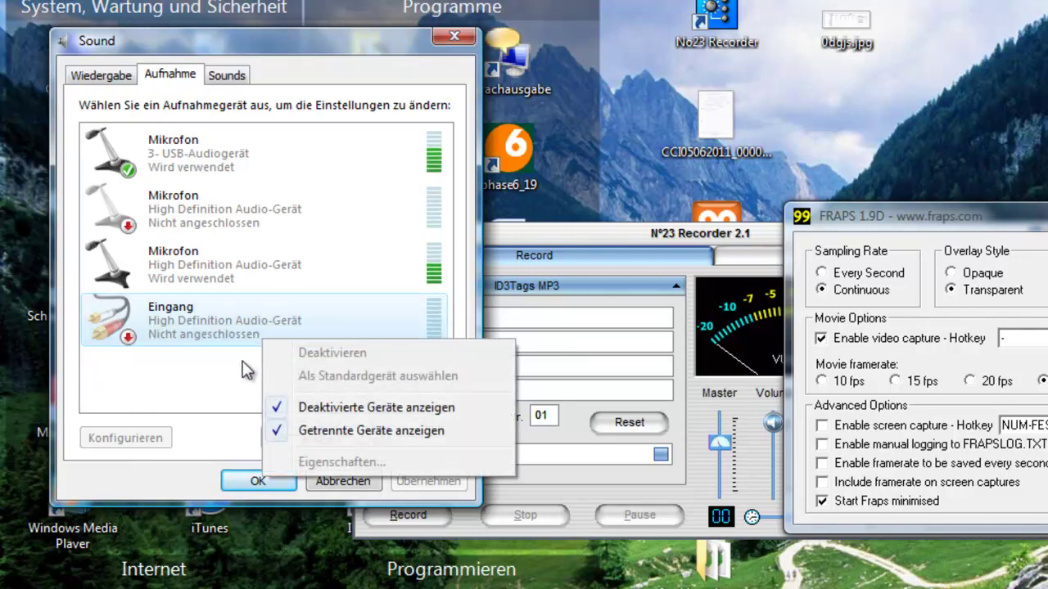
pyautogui.click(164, 398)
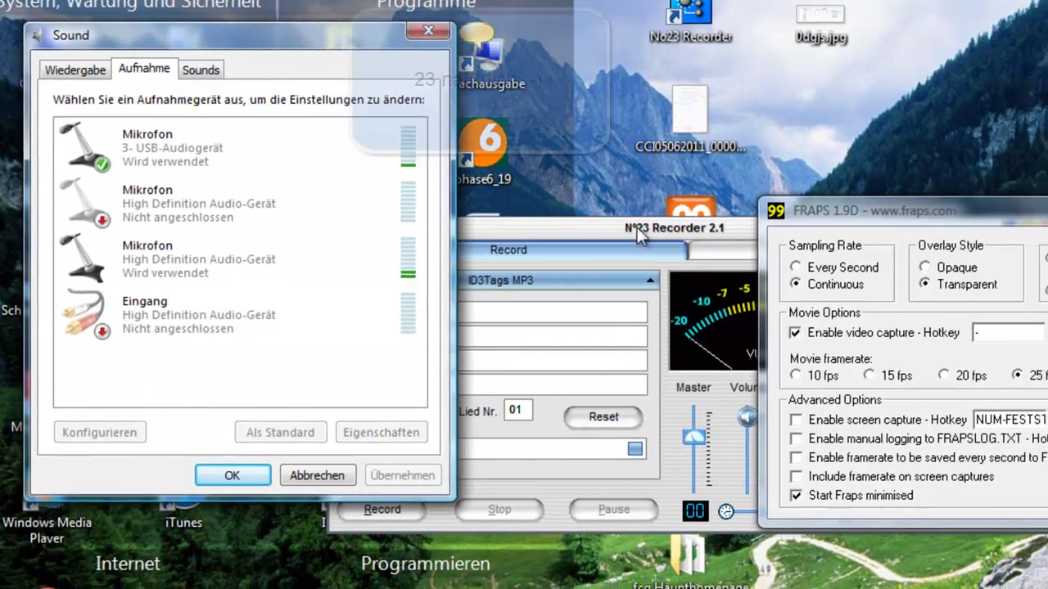
# Switch to No23 Recorder, review the available sound card inputs, and go to the Zielverzeichnis setting.
pyautogui.click(662, 232)
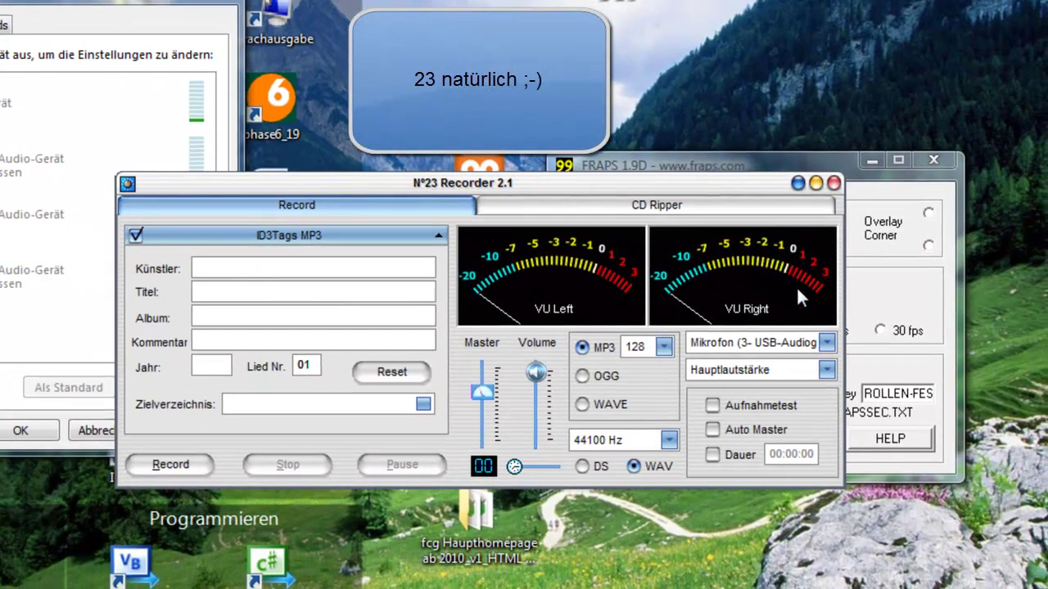
pyautogui.click(827, 344)
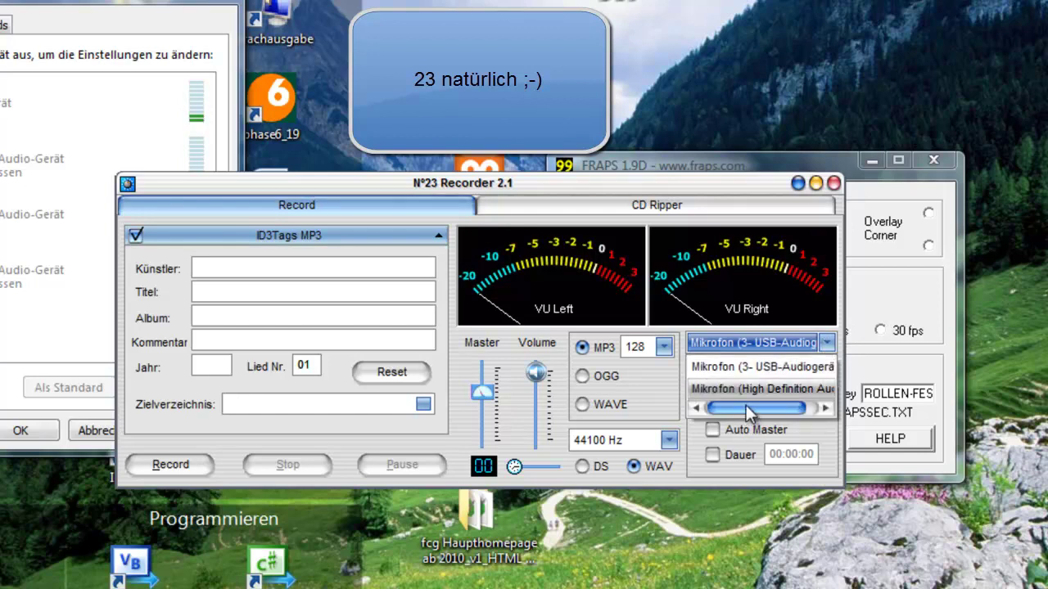
pyautogui.click(828, 344)
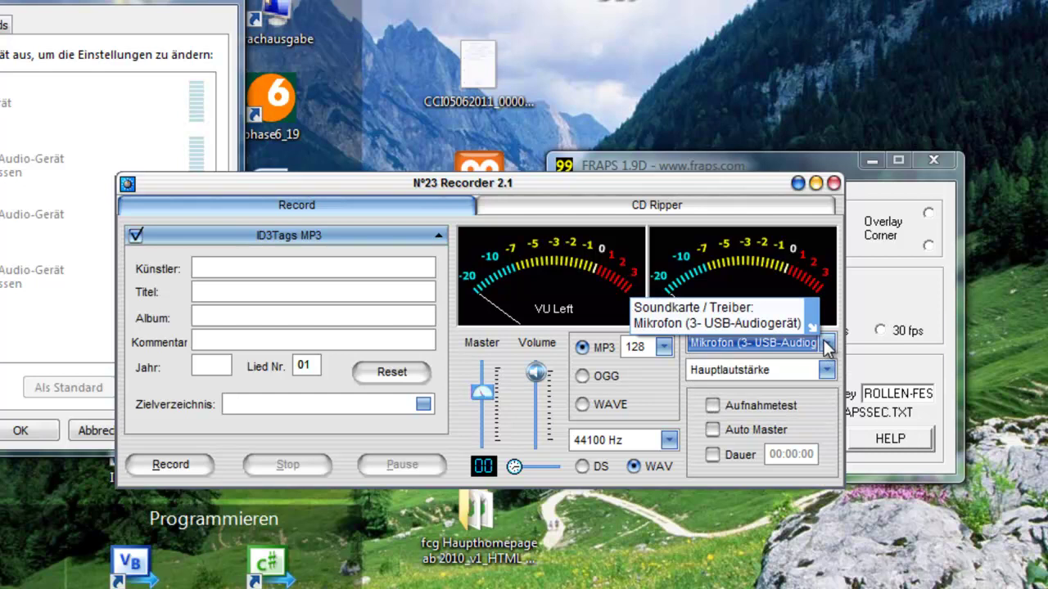
pyautogui.click(328, 403)
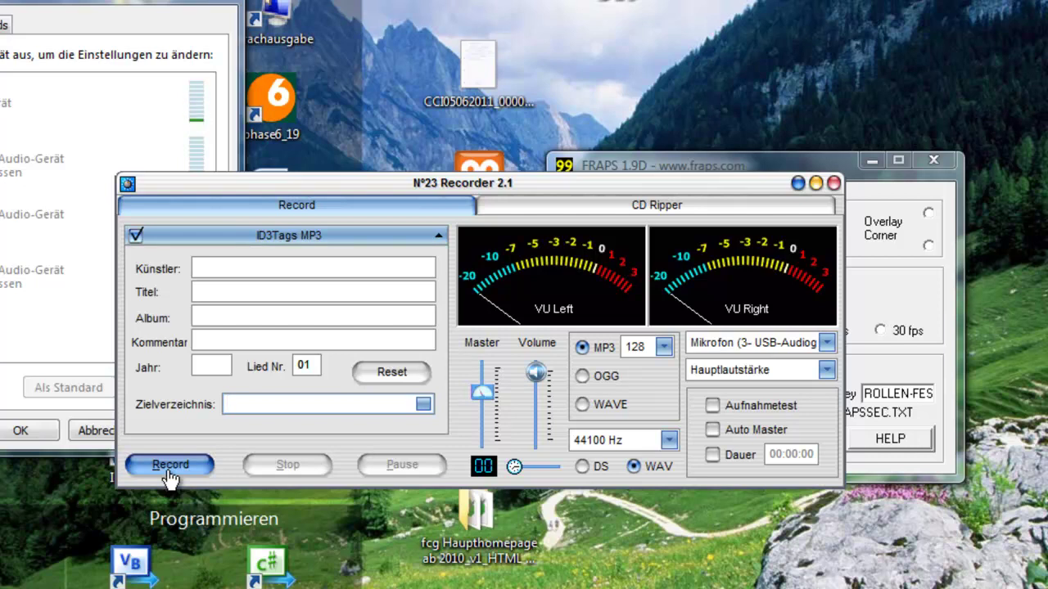
# Close the Sound settings window and place the FRAPS window in front of No23 Recorder.
pyautogui.click(228, 3)
pyautogui.moveTo(782, 158); pyautogui.dragTo(559, 180)
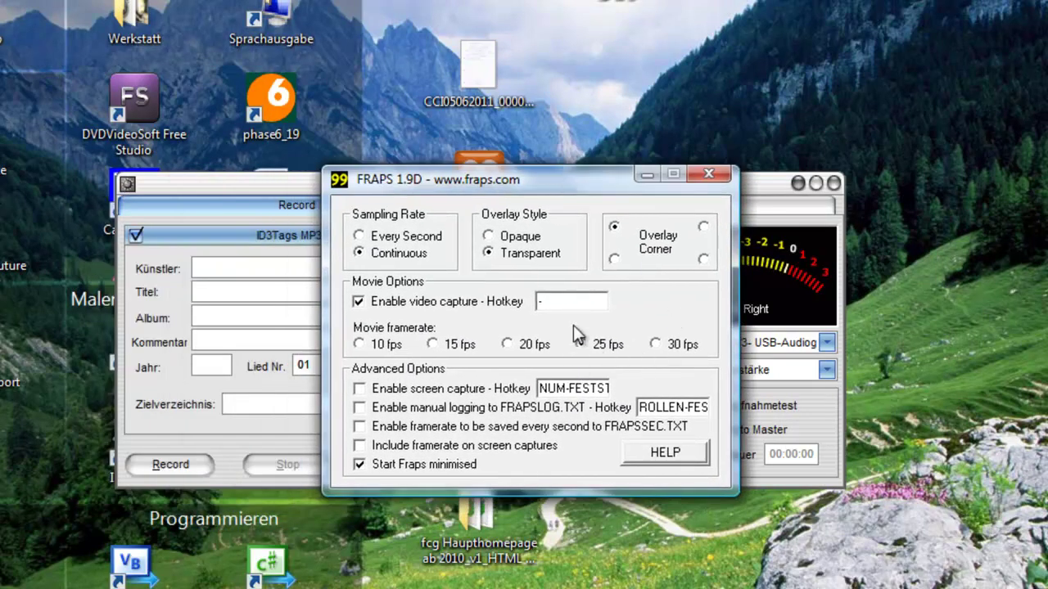